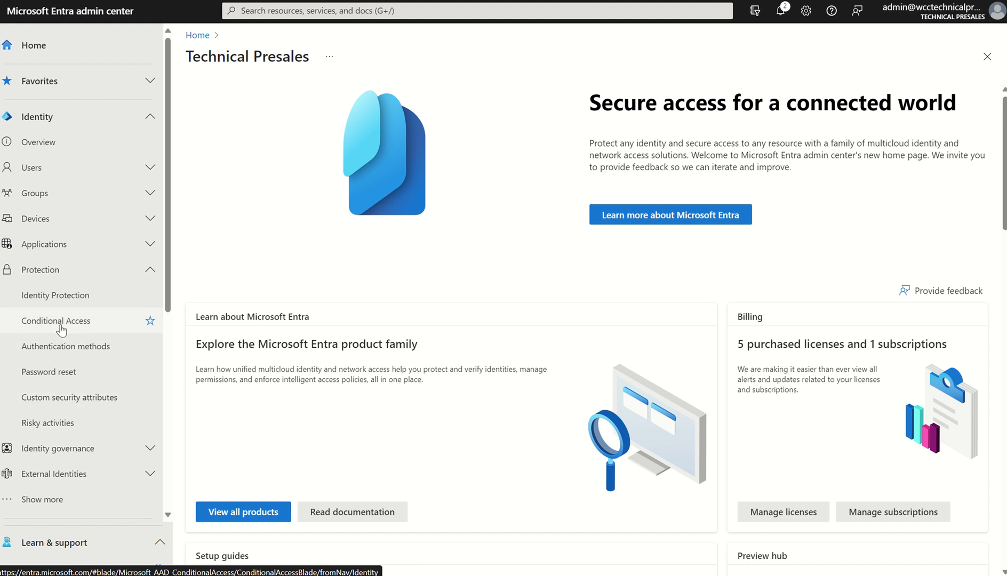
Open the list of custom security attribute sets in the Protection area
left_click(150, 244)
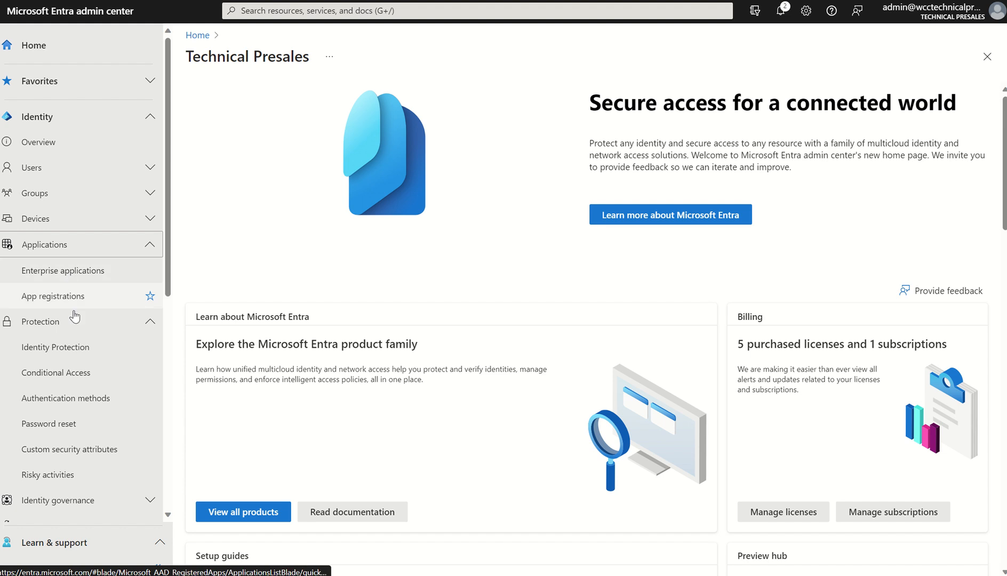
left_click(72, 450)
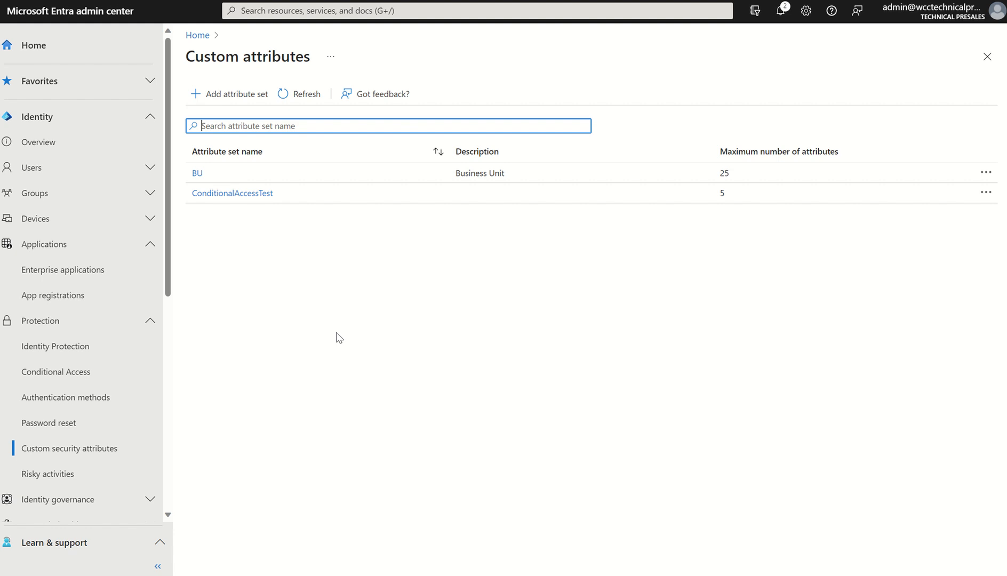
left_click(225, 101)
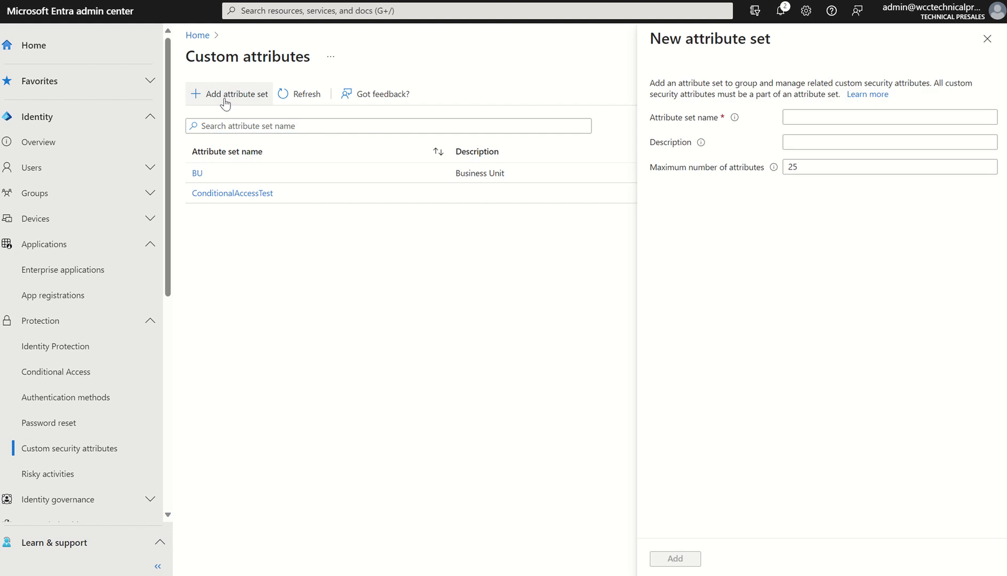
left_click(803, 117)
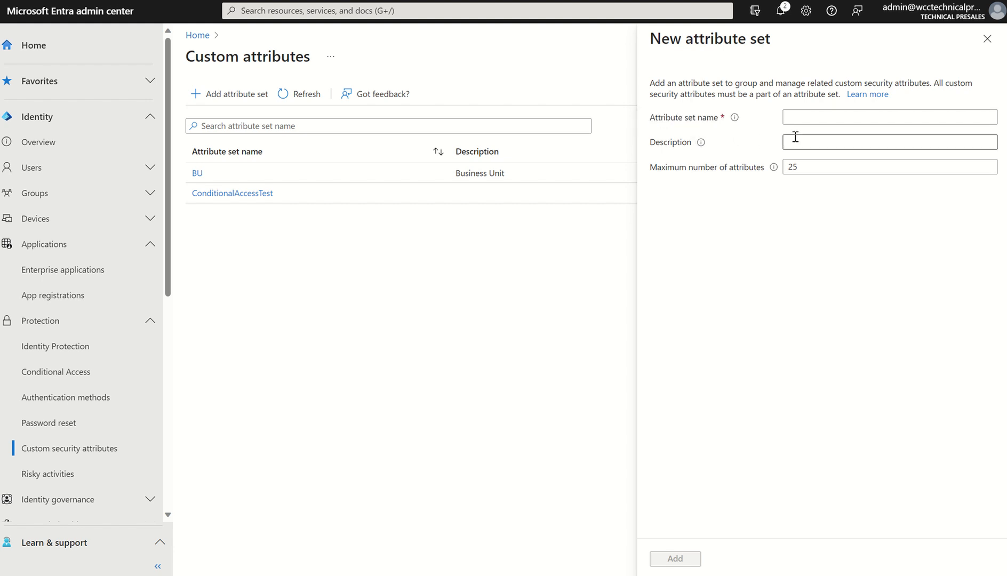
mouse_move(737, 121)
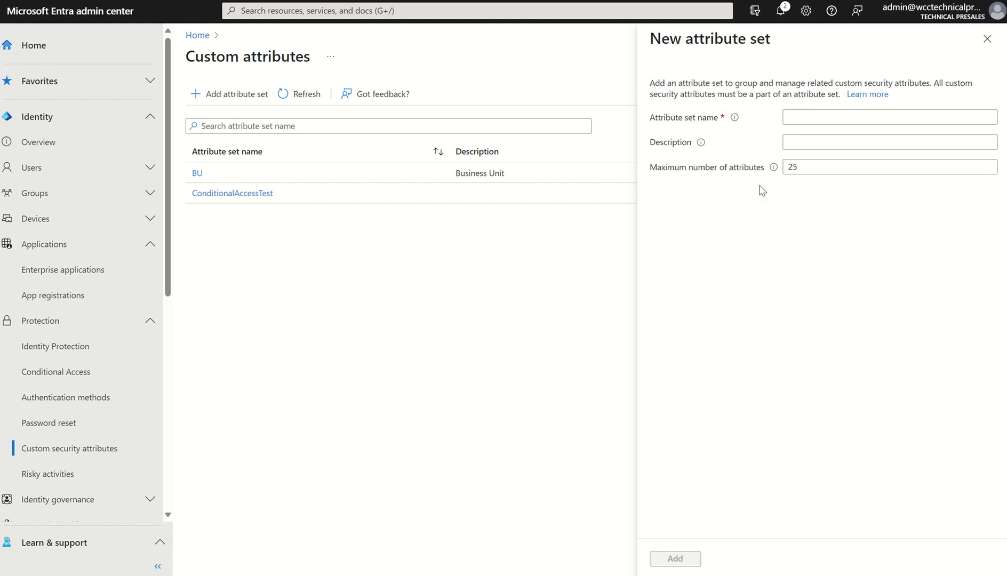
mouse_move(774, 171)
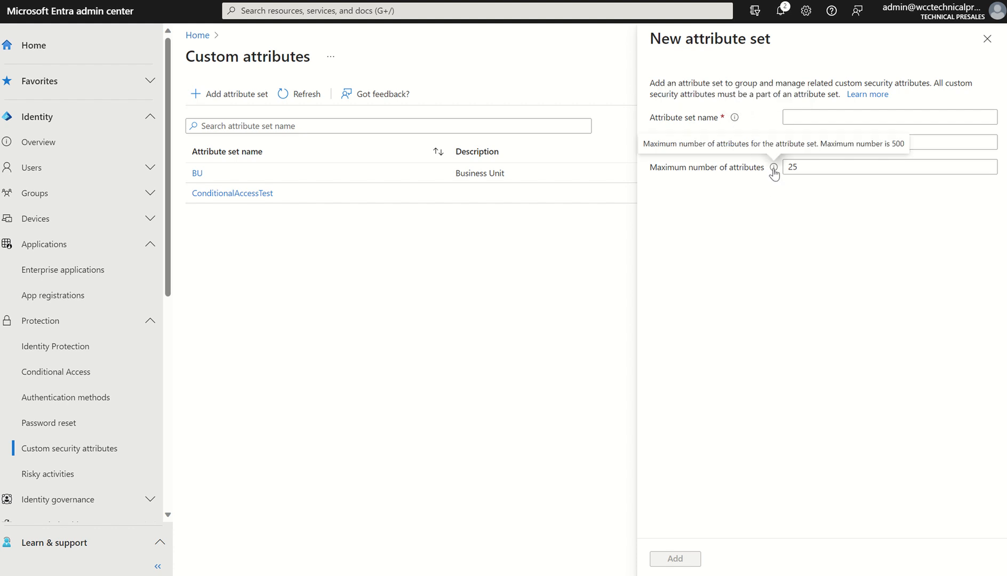
left_click(810, 170)
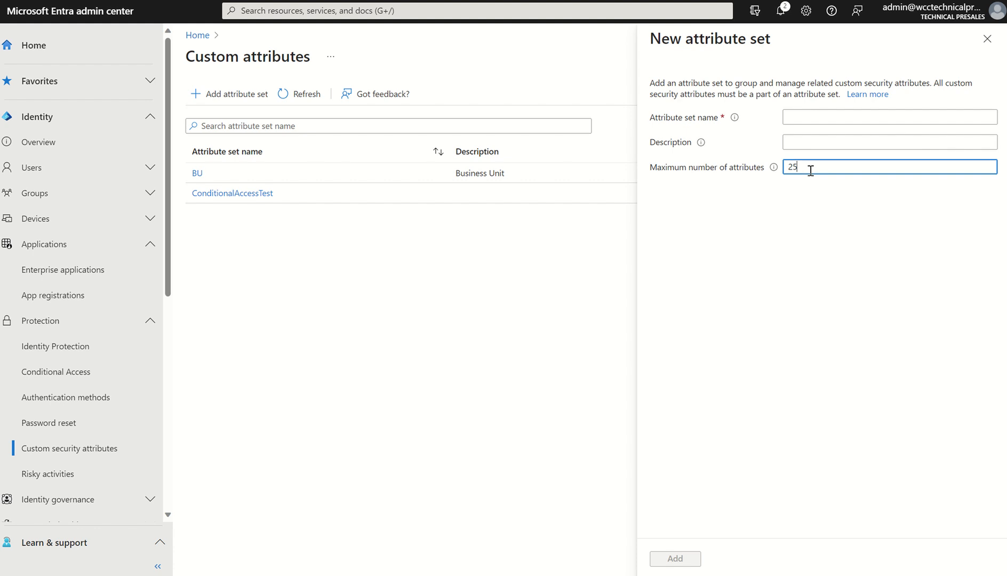
key("BackSpace")
key("BackSpace")
type("5")
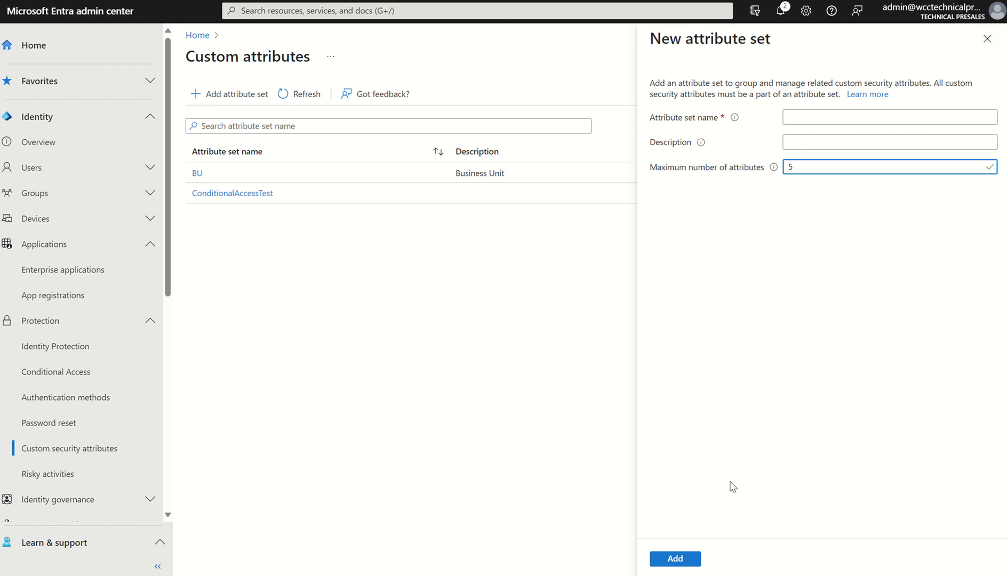
left_click(981, 36)
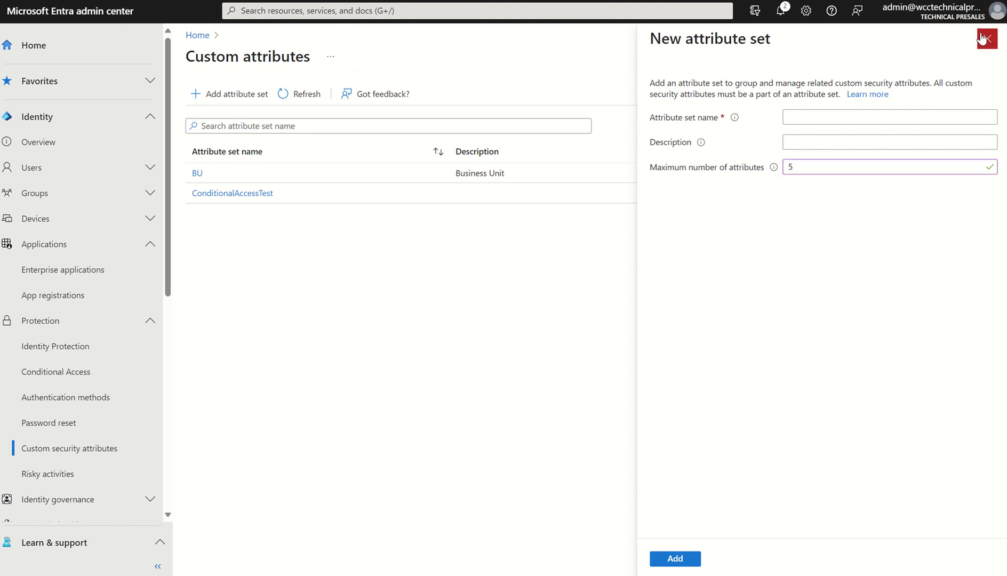
left_click(565, 34)
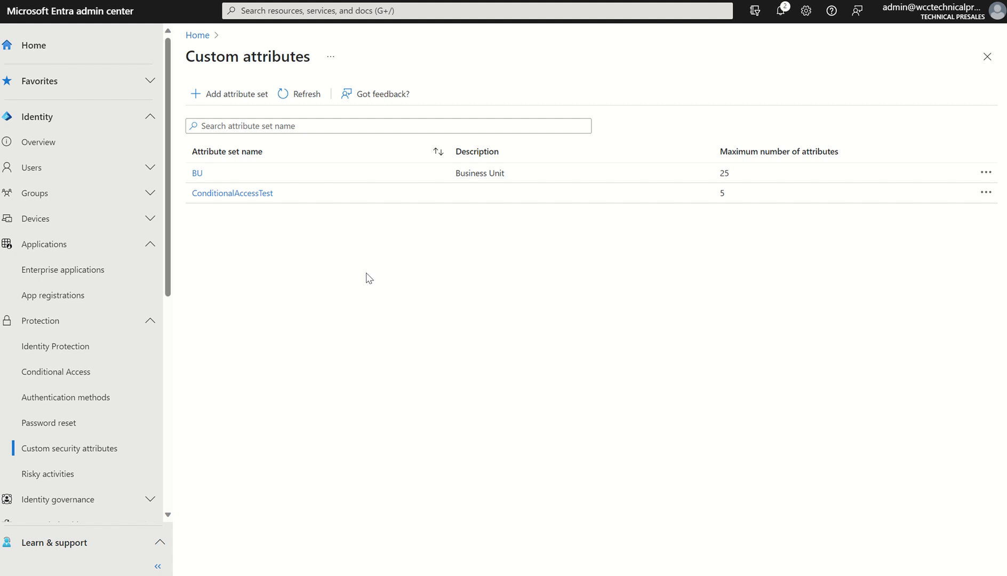
Open the ConditionalAccessTest attribute set and look at the blank form for a new attribute
left_click(244, 196)
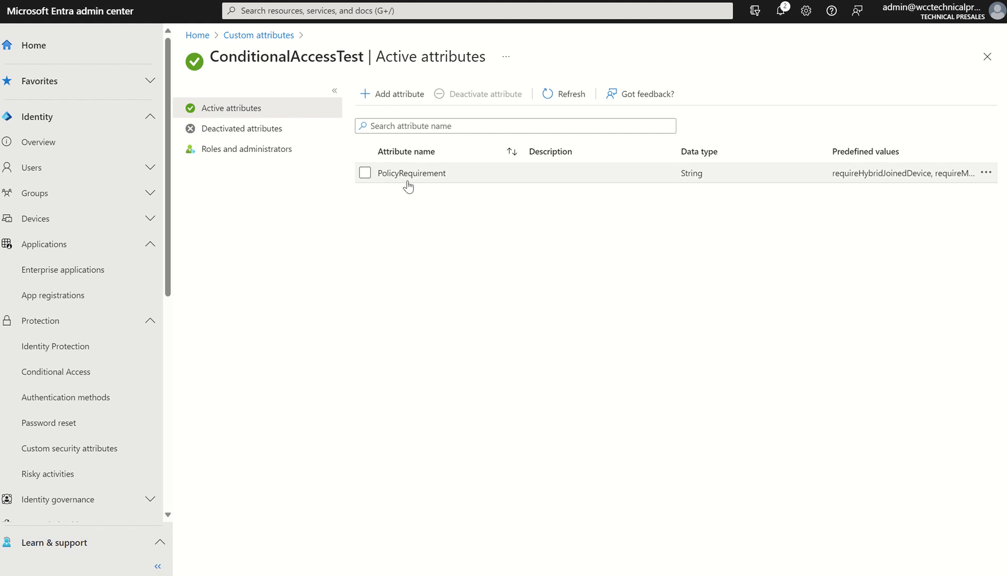
left_click(399, 95)
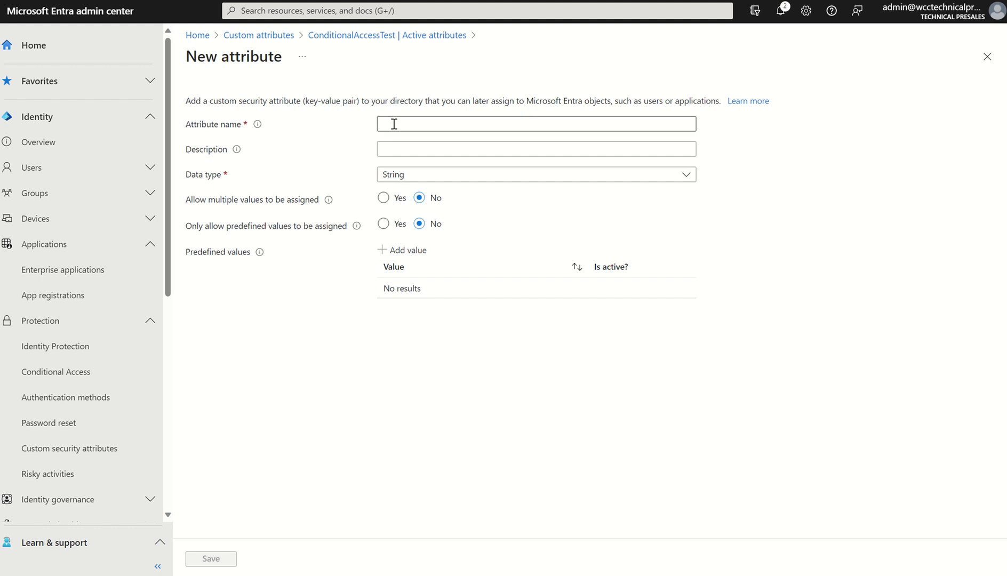
mouse_move(255, 129)
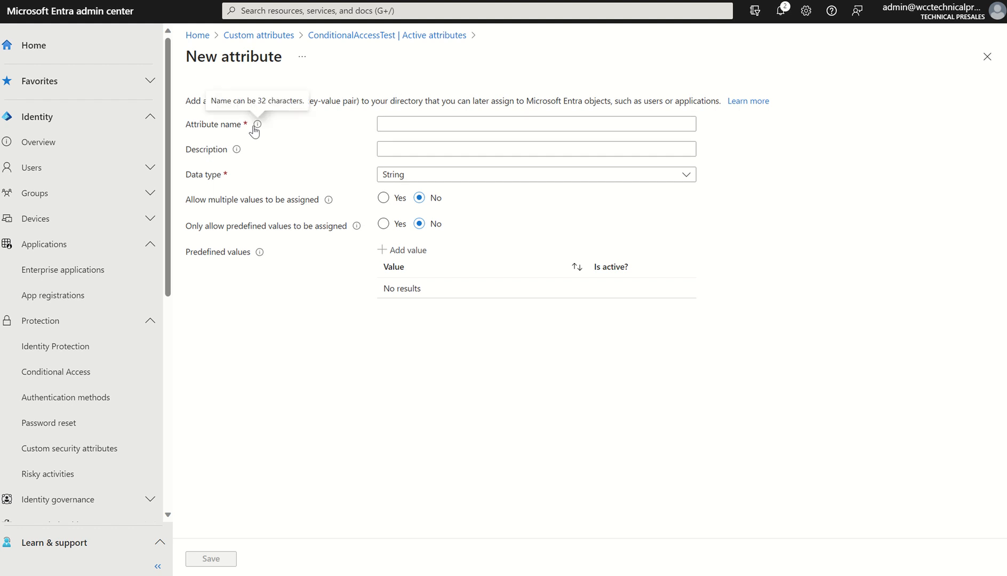
left_click(369, 36)
View the PolicyRequirement attribute's settings and return to the set's active attributes
left_click(425, 178)
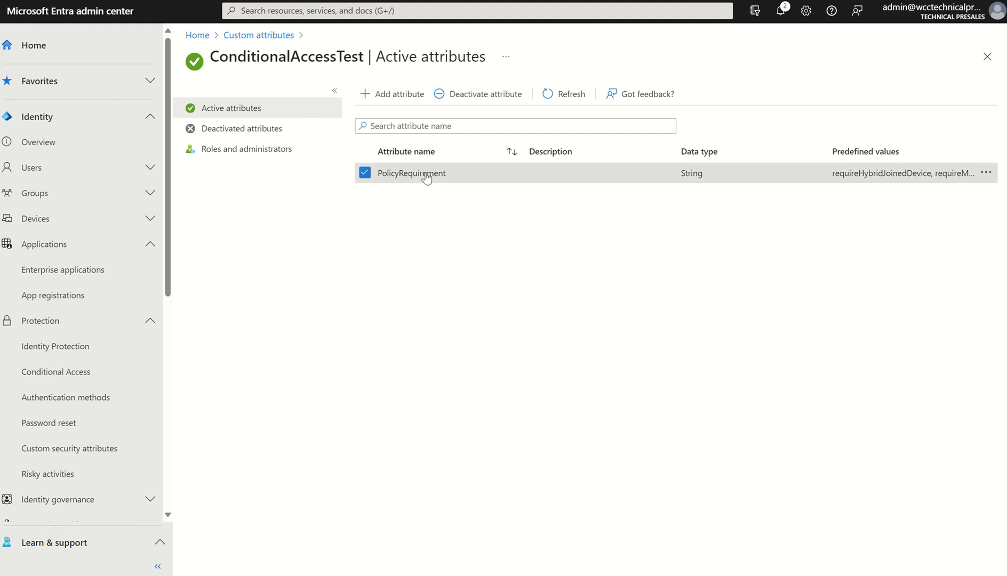
left_click(988, 180)
left_click(955, 187)
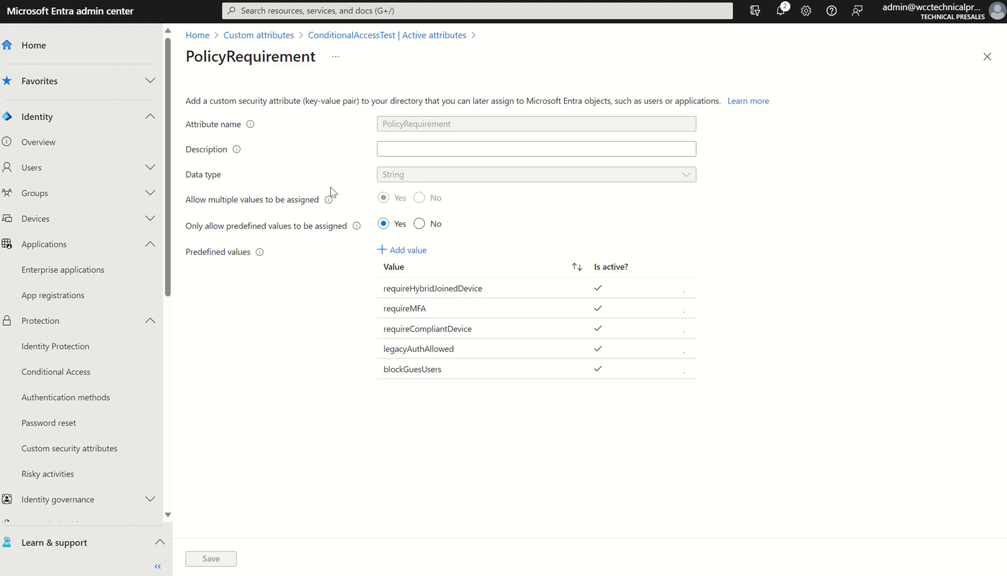
left_click(338, 43)
left_click(389, 96)
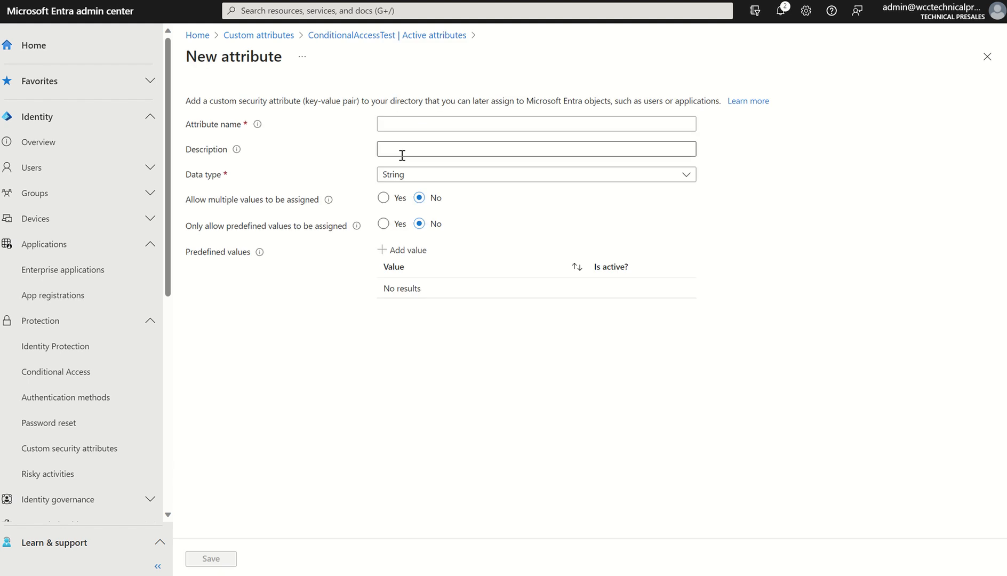
left_click(400, 176)
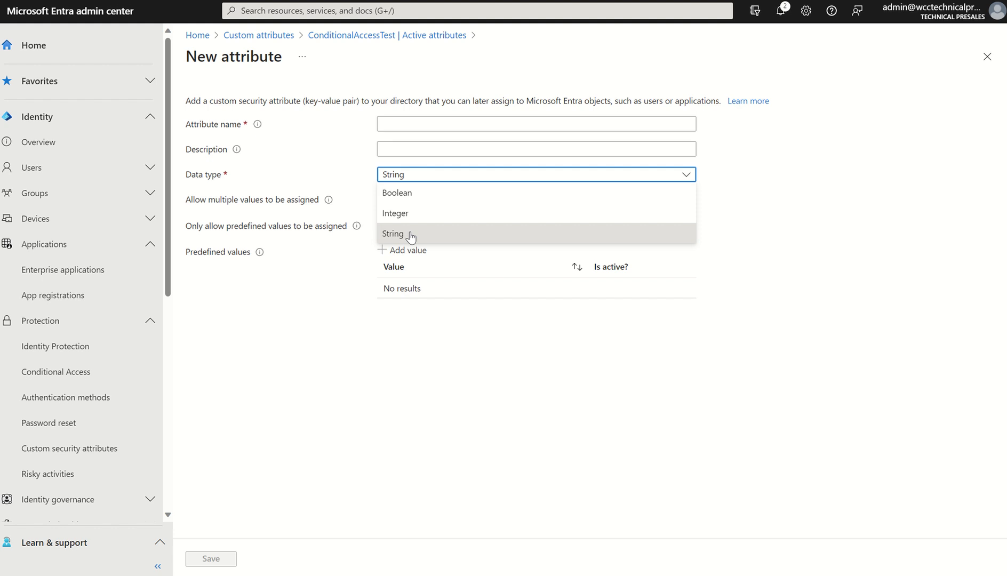
left_click(414, 352)
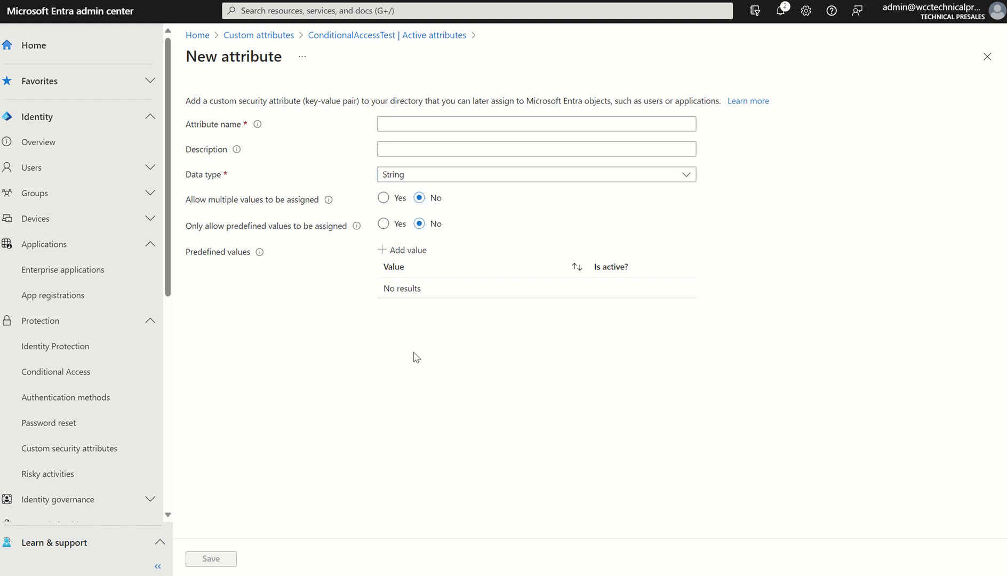
left_click(410, 184)
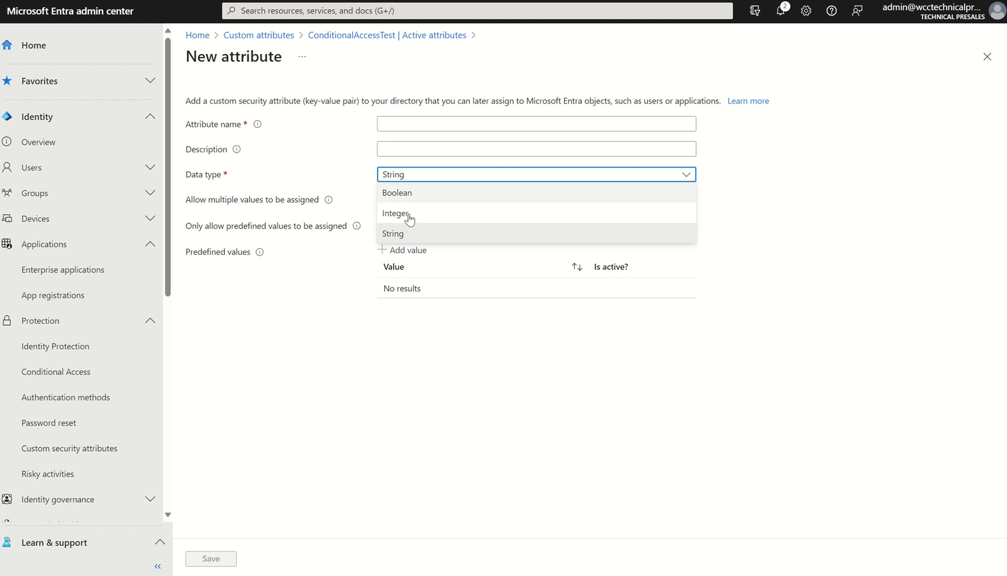
left_click(409, 235)
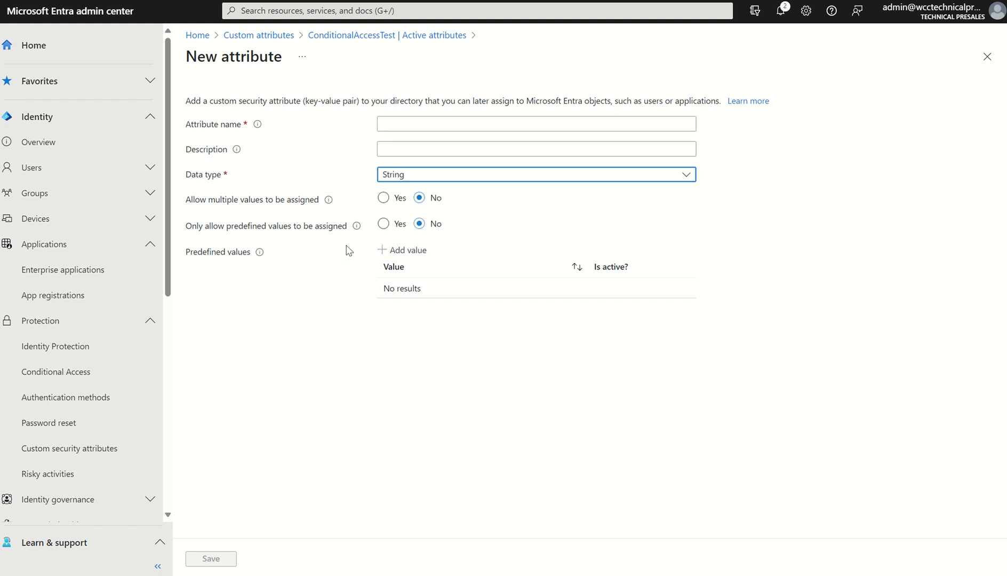
left_click(383, 198)
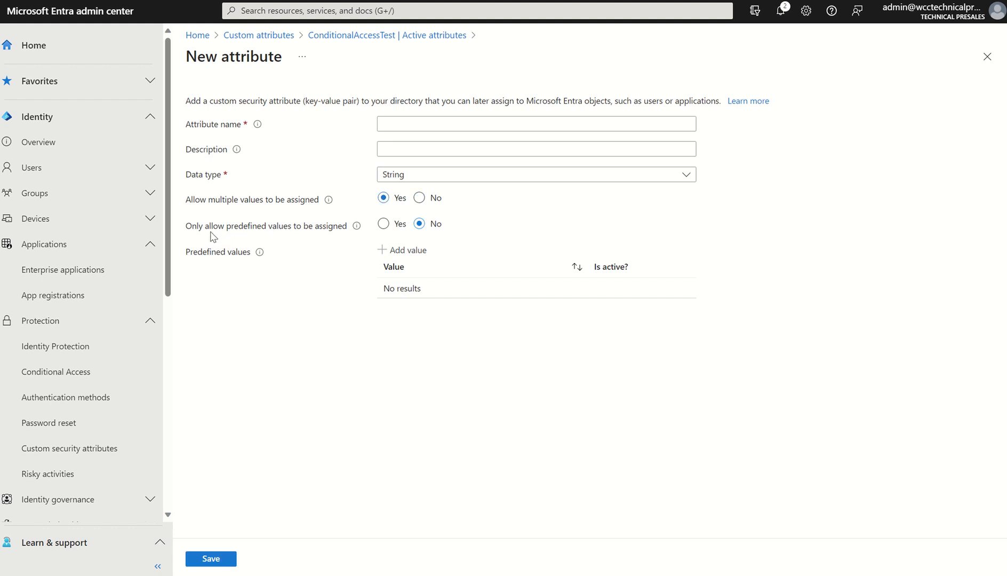
left_click(381, 225)
mouse_move(360, 228)
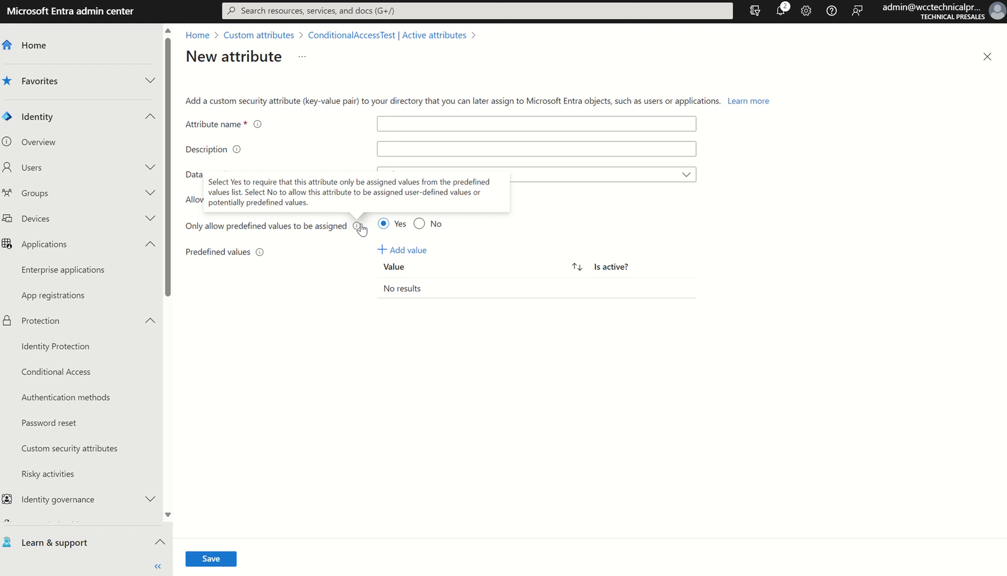
left_click(326, 36)
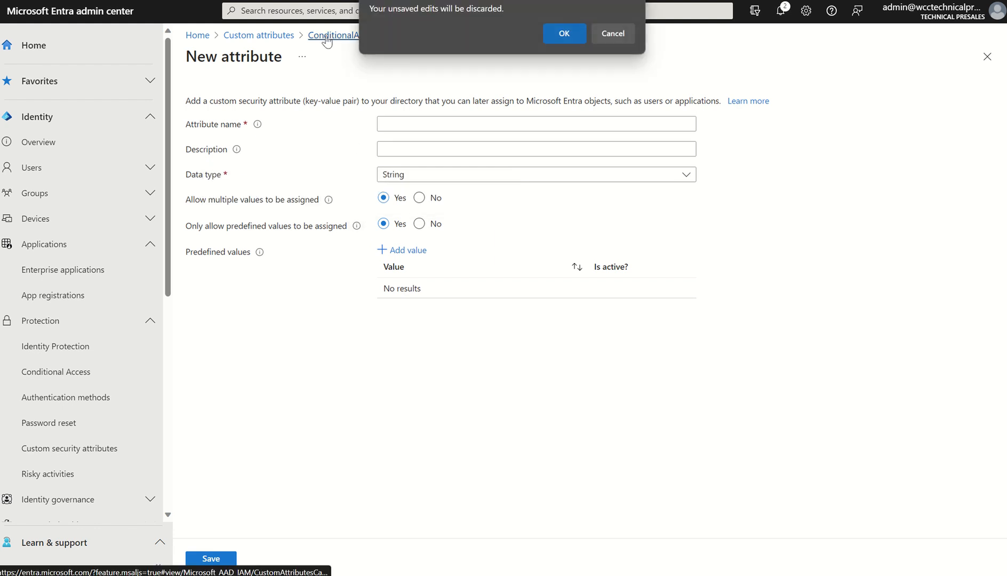
left_click(561, 34)
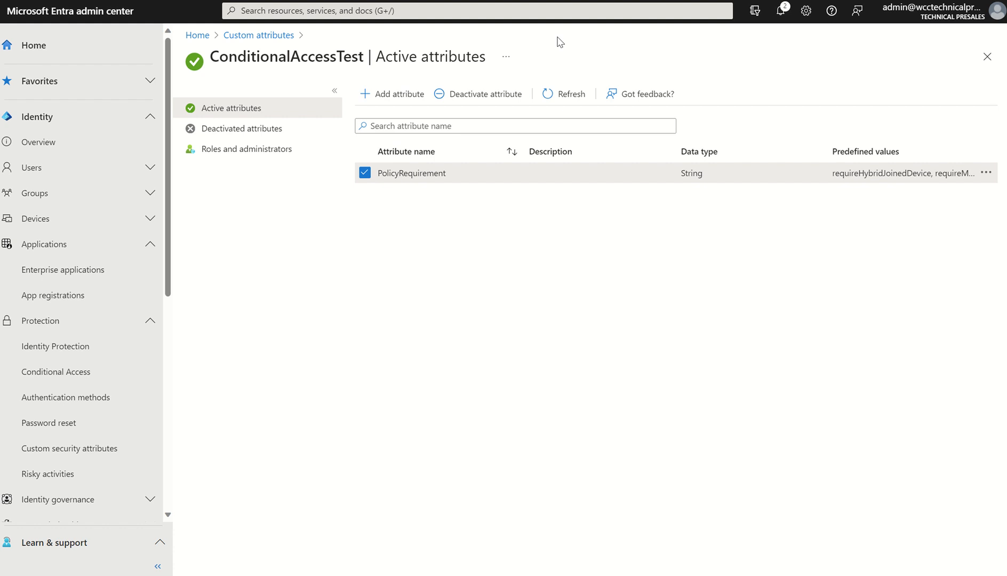
Examine the PolicyRequirement attribute's predefined values and the form for adding another value, leaving it without adding one
left_click(984, 174)
left_click(932, 181)
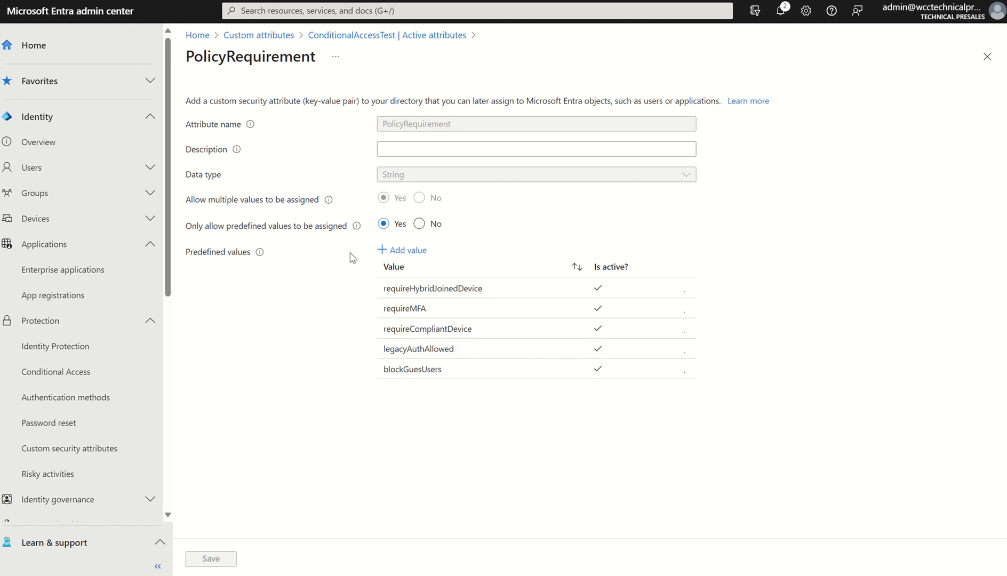
left_click(404, 250)
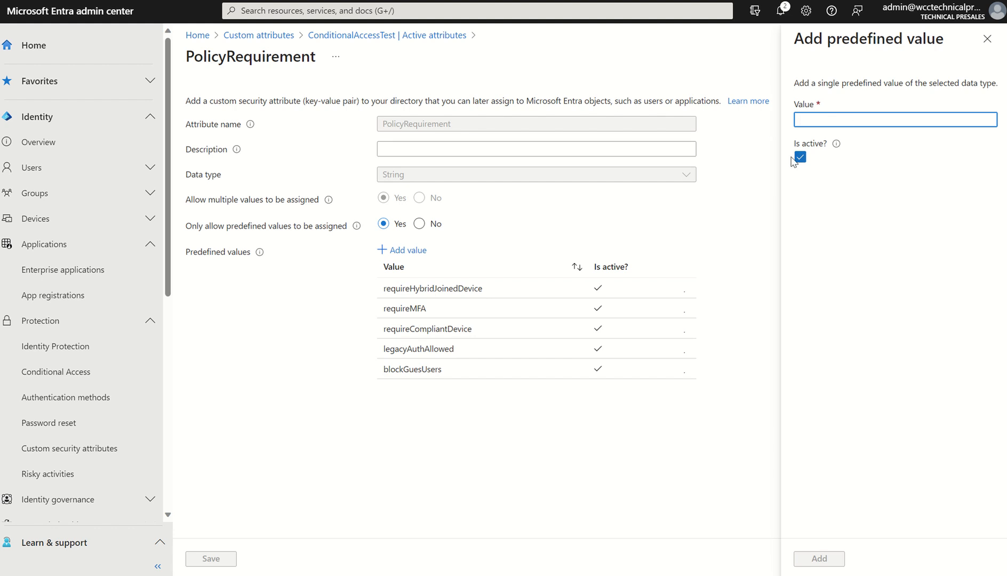
left_click(987, 38)
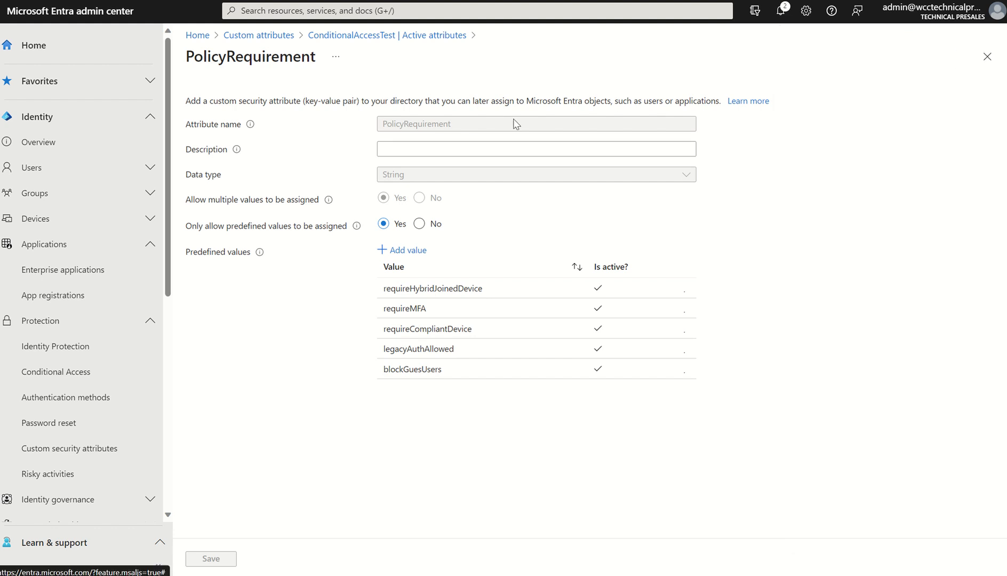
Go back to the ConditionalAccessTest set and view its roles and administrators
left_click(385, 36)
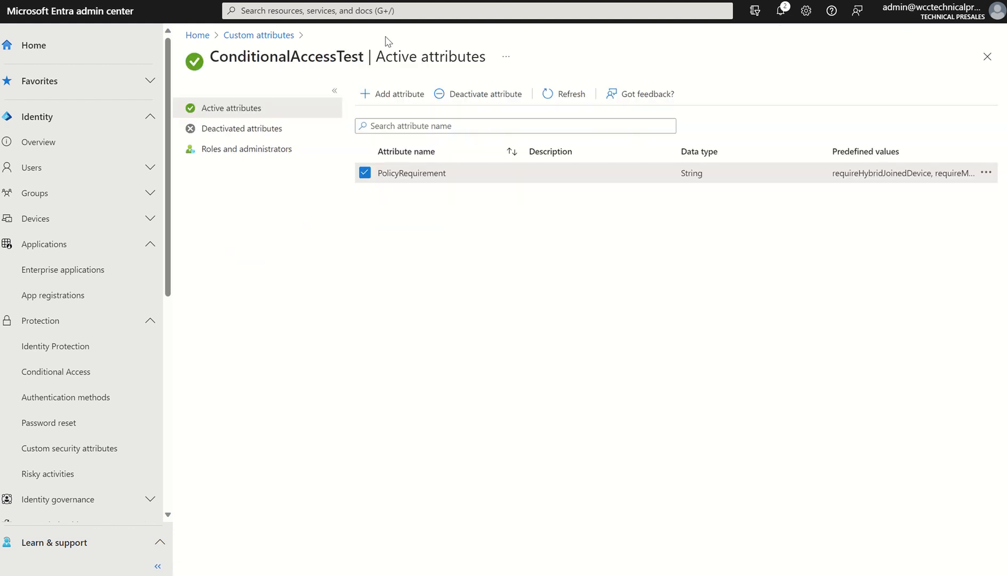
left_click(233, 156)
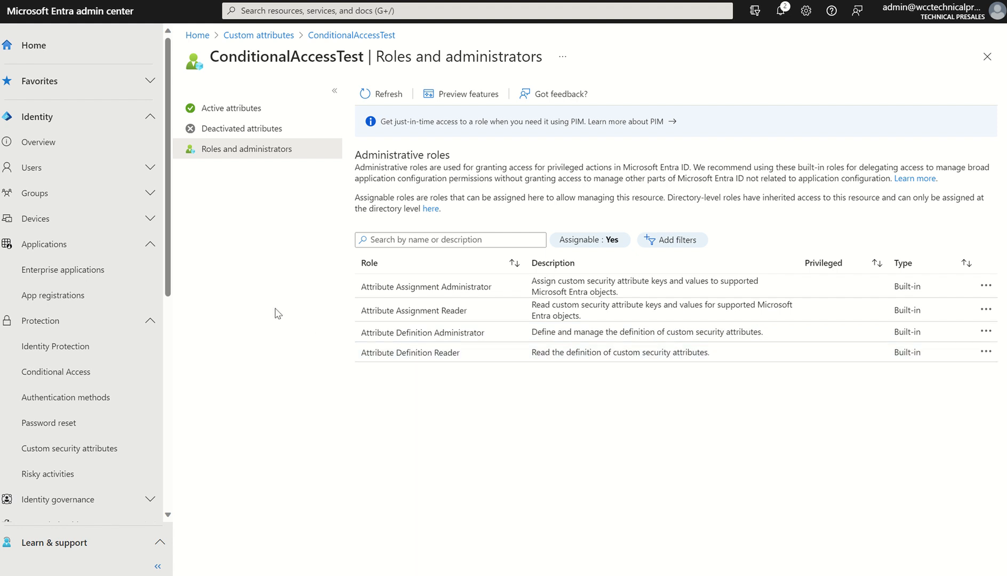
Search all users for "admin", open the tenant's admin account and view its active role assignments with the Role column widened
left_click(99, 174)
left_click(88, 195)
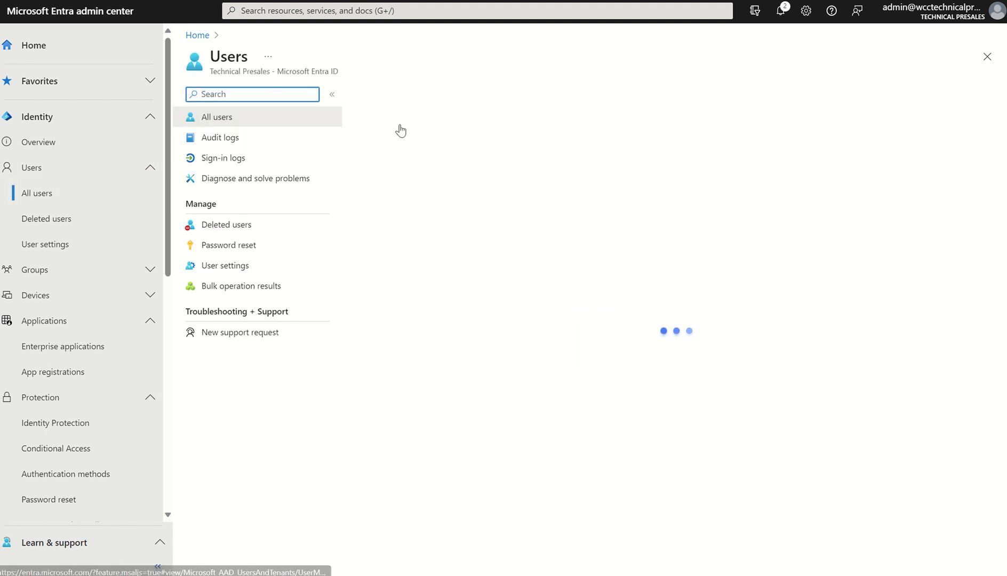
left_click(445, 143)
type("admin")
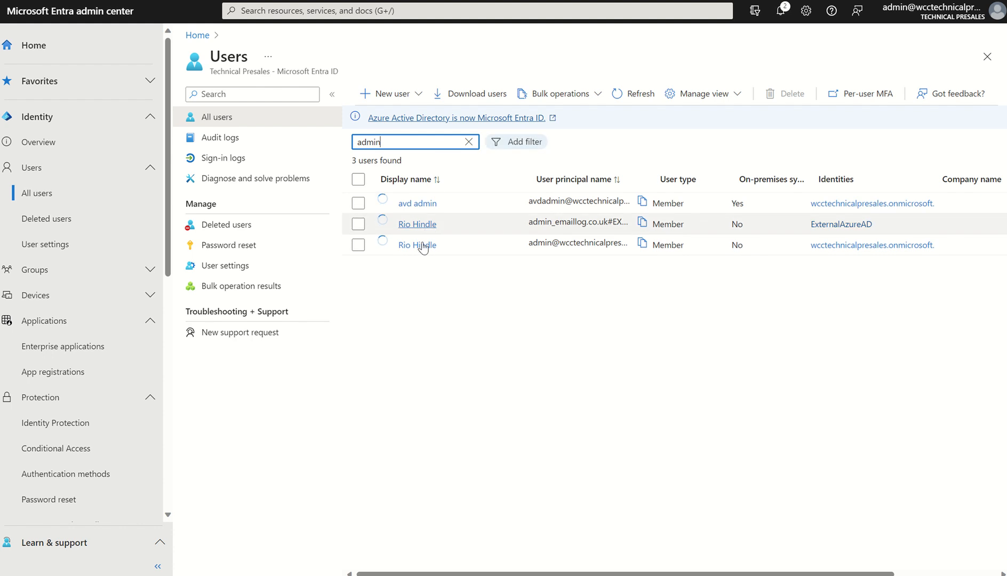
left_click(421, 246)
left_click(259, 246)
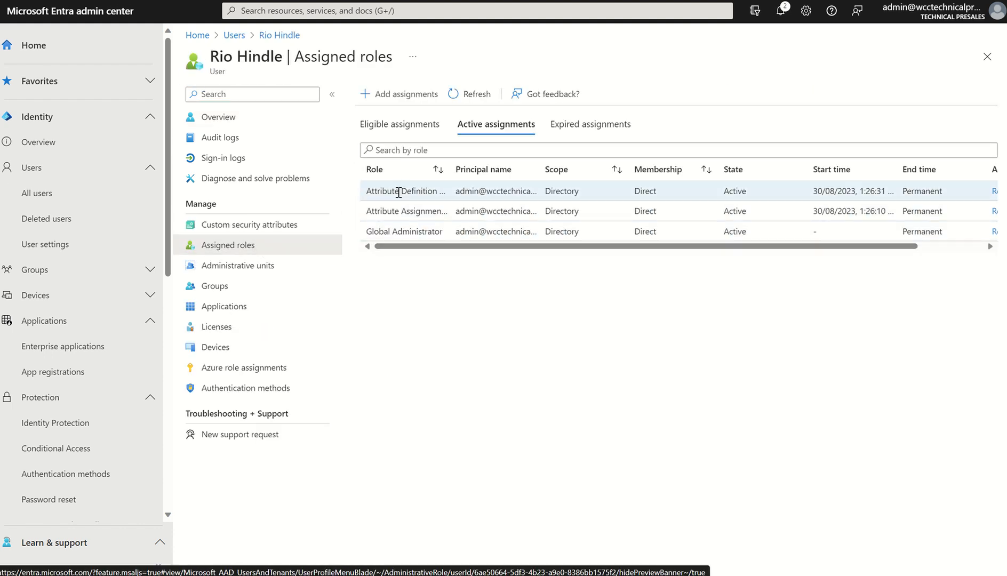
left_click_drag(448, 169, 549, 172)
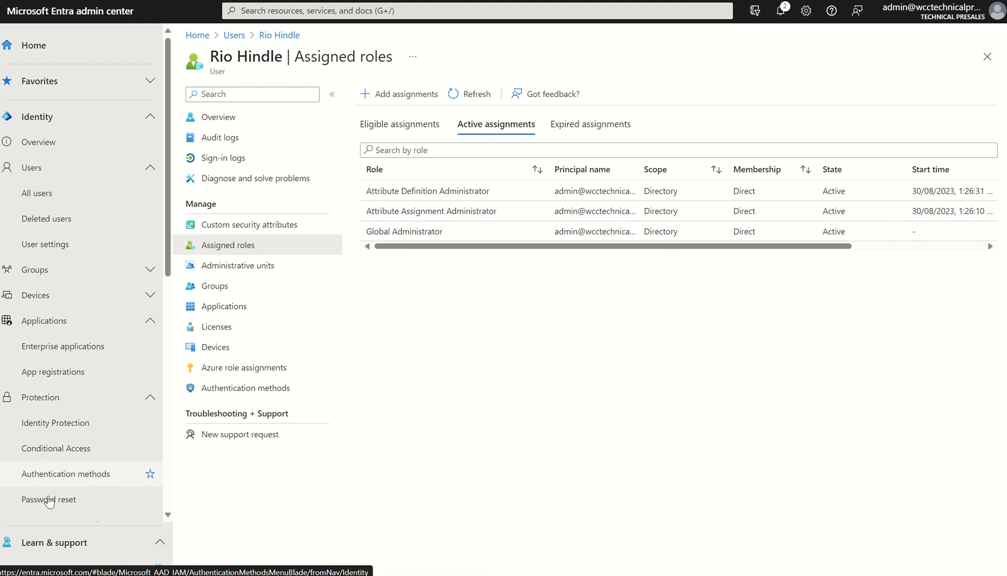
Return to the overview of custom security attribute sets
scroll(158, 309, "down", 3)
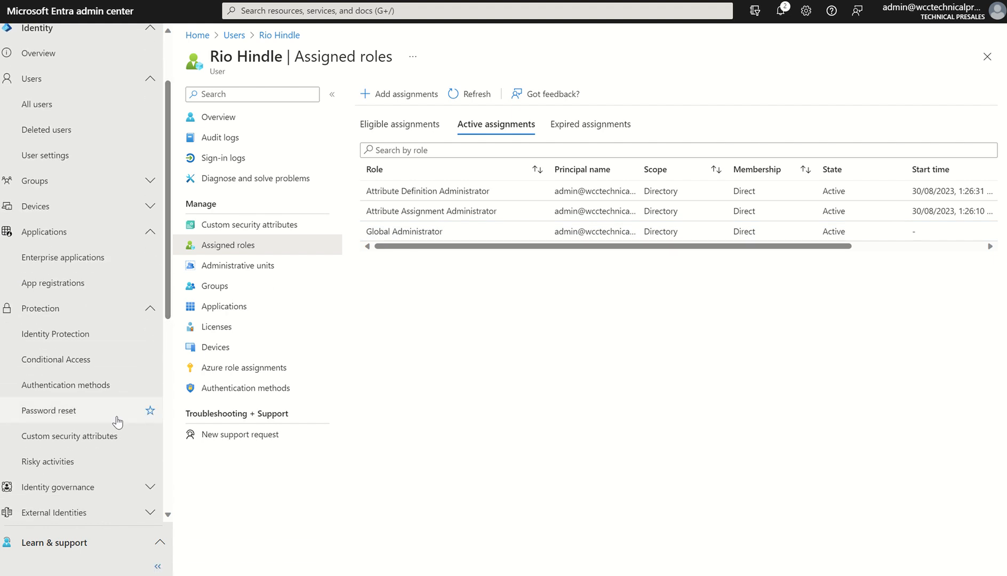
left_click(107, 437)
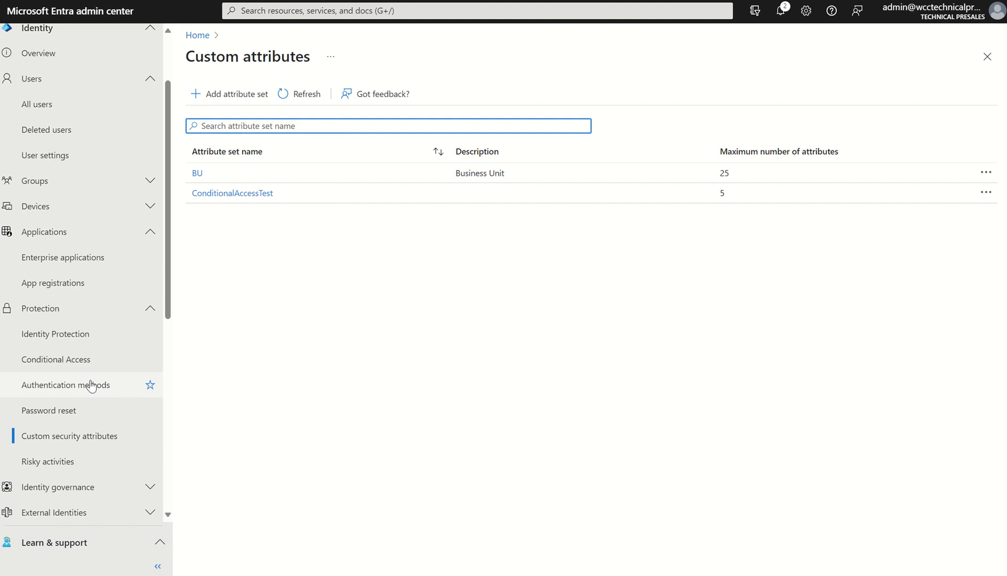
Open the RequireMFA policy from the list of Conditional Access policies
left_click(60, 366)
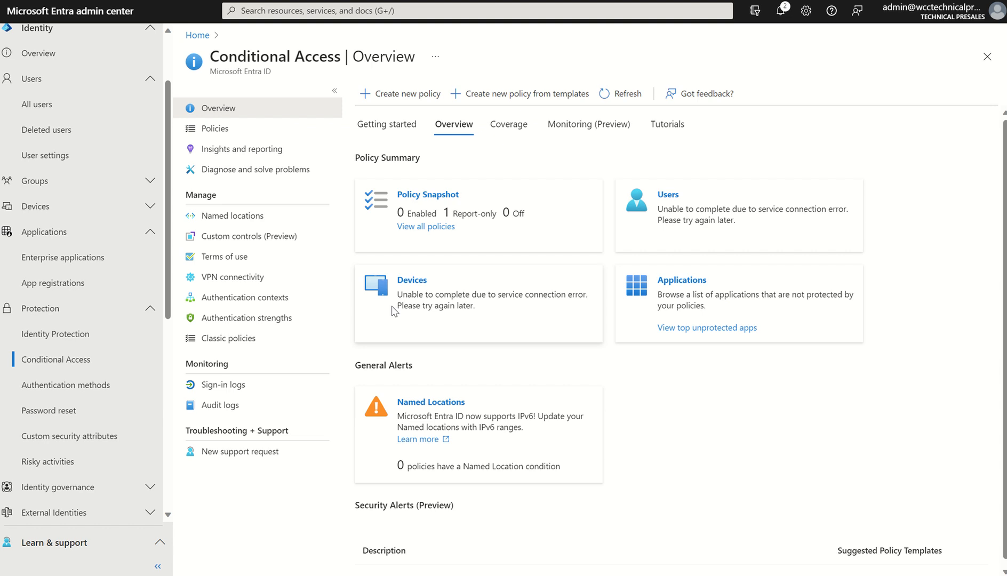
left_click(264, 136)
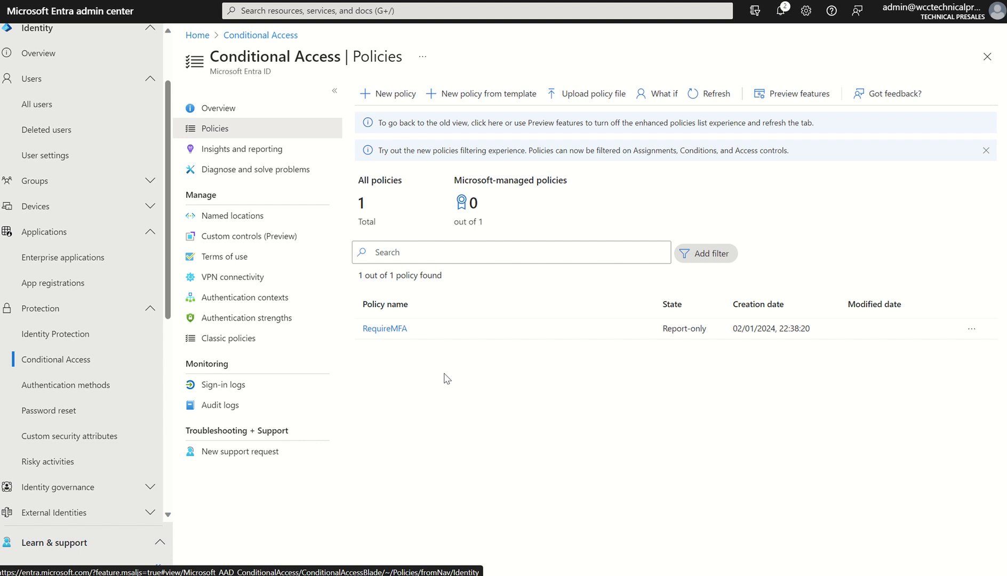
left_click(370, 330)
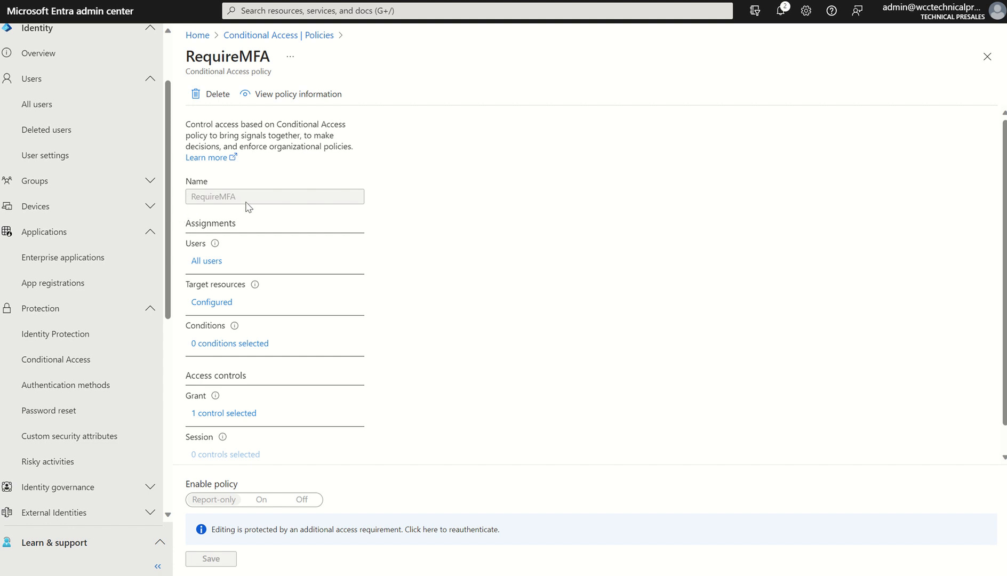
Review which users the RequireMFA policy includes and excludes
left_click(207, 267)
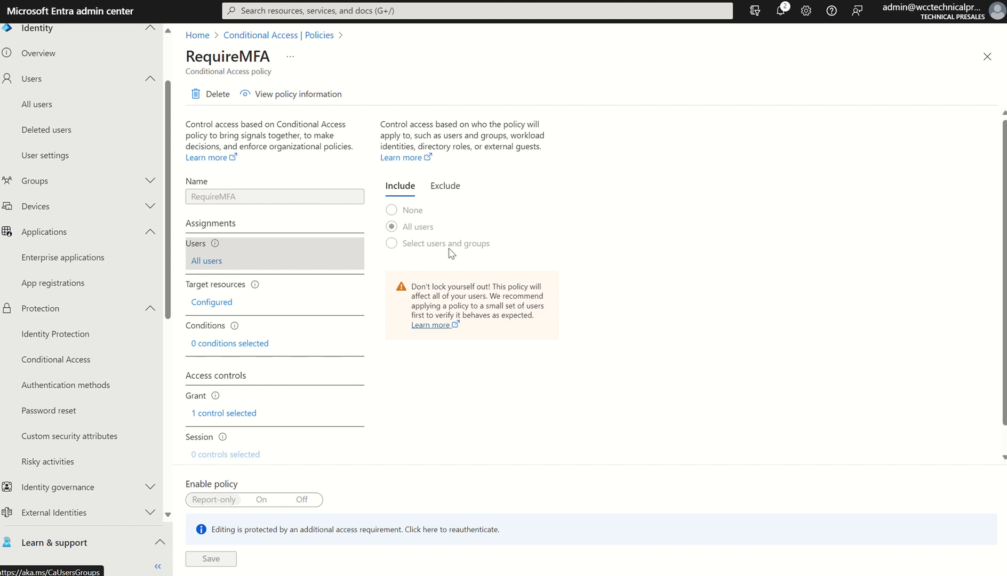
left_click(444, 189)
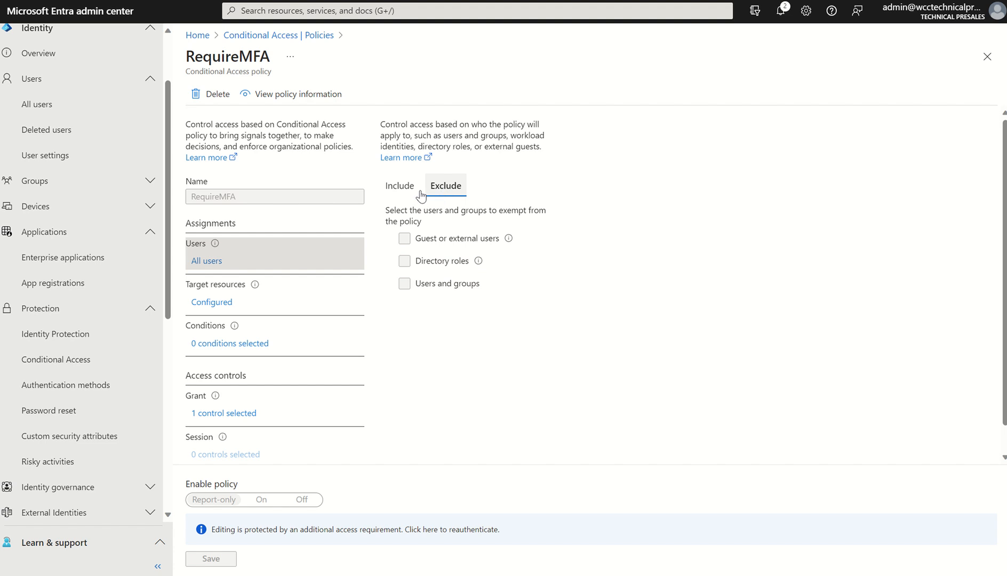
left_click(401, 192)
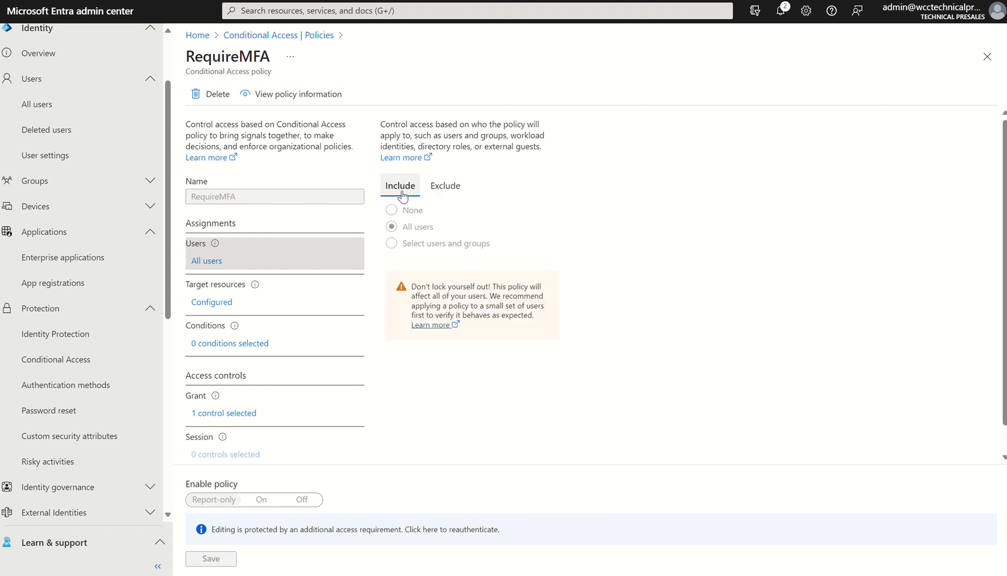
Examine the RequireMFA policy's target resources and its custom security attribute app filter, leaving the filter as it is
left_click(212, 303)
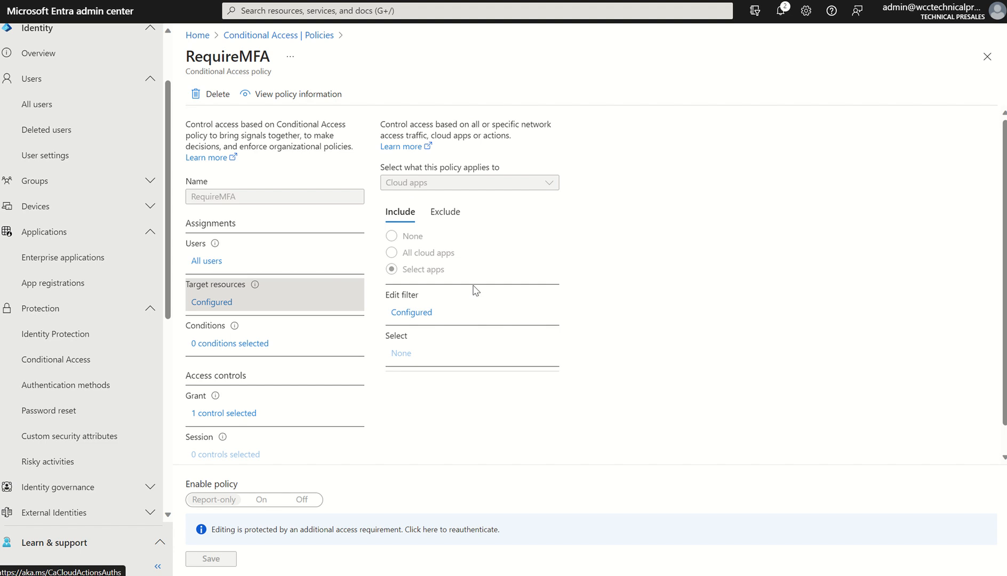
left_click(406, 314)
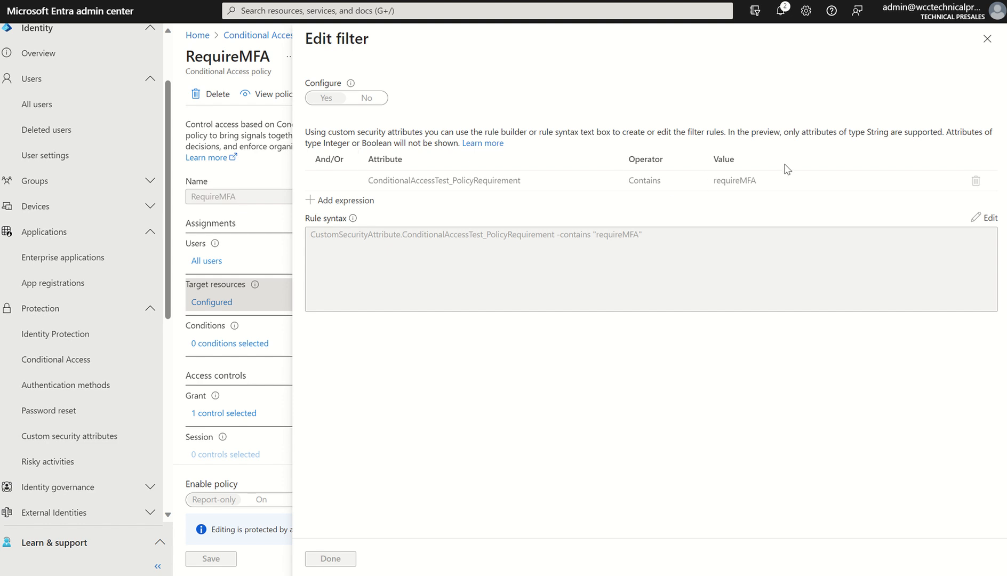
left_click(988, 38)
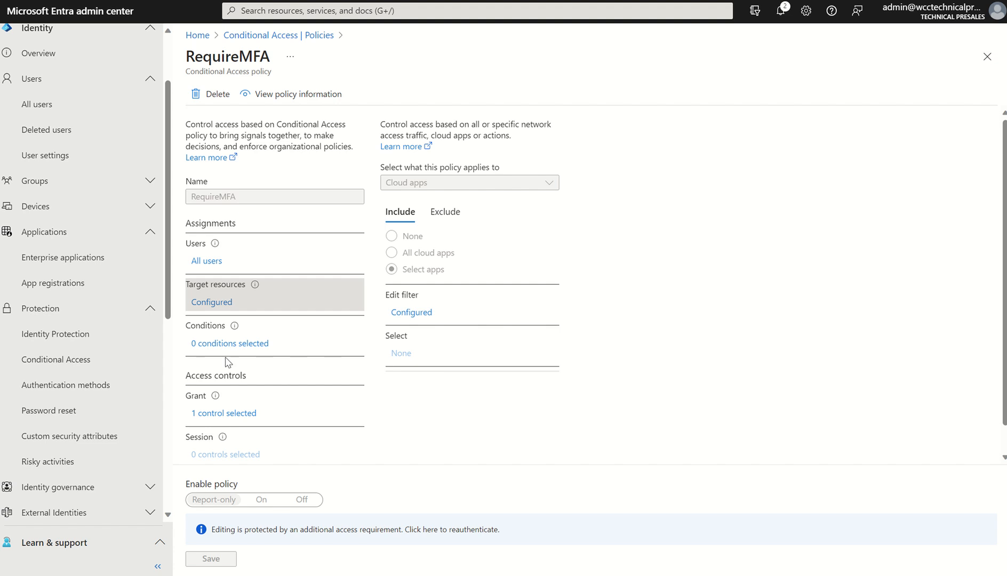
View the RequireMFA policy's grant controls and return to the Conditional Access policies list
left_click(220, 414)
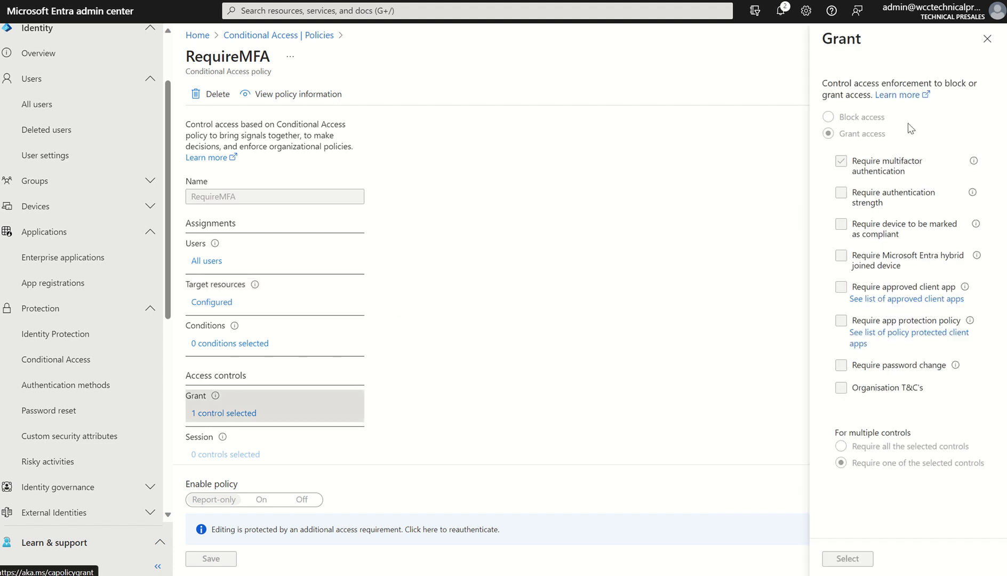
left_click(987, 39)
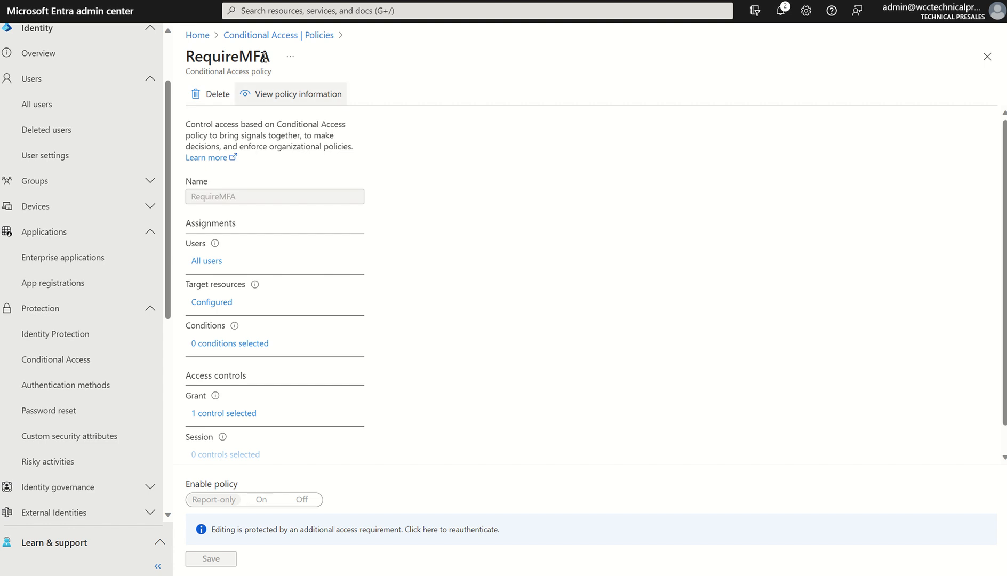
left_click(253, 38)
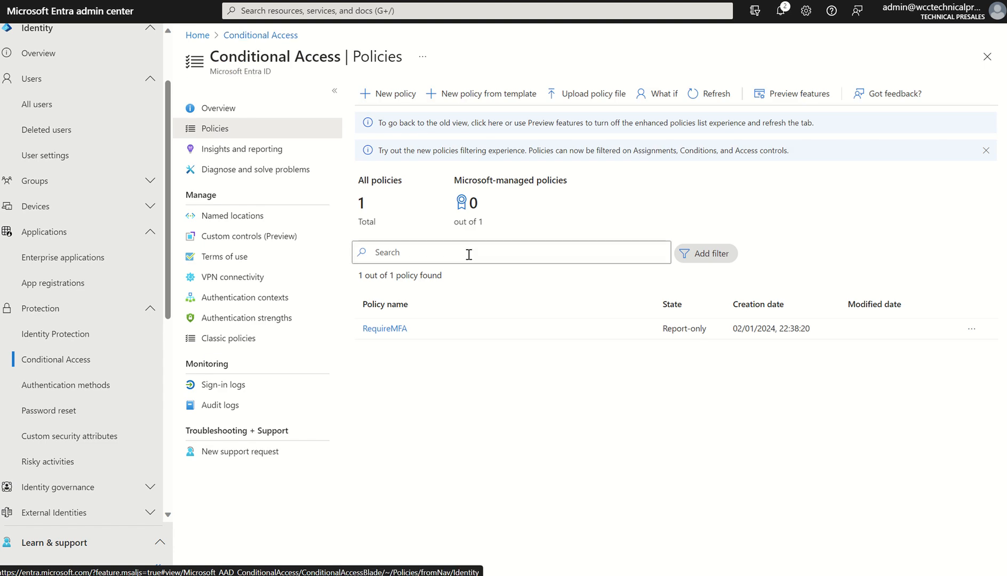
Open Test App among the enterprise applications and view its custom security attributes
left_click(99, 261)
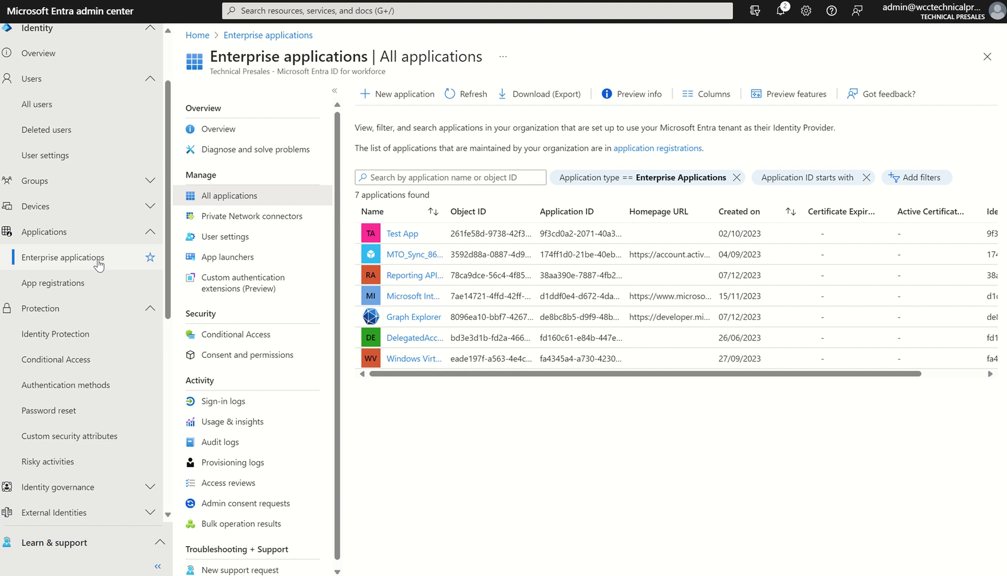
left_click(399, 235)
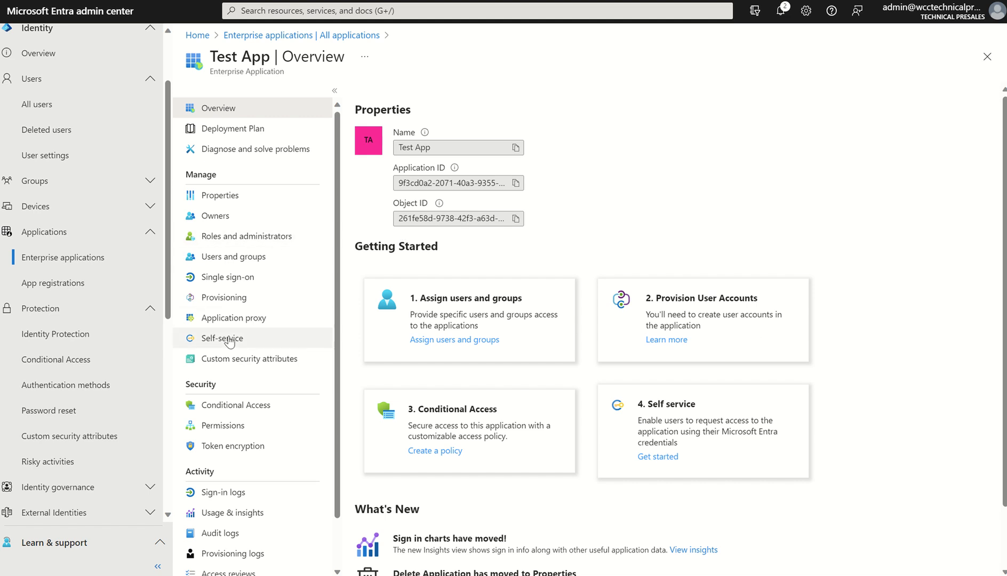
left_click(233, 358)
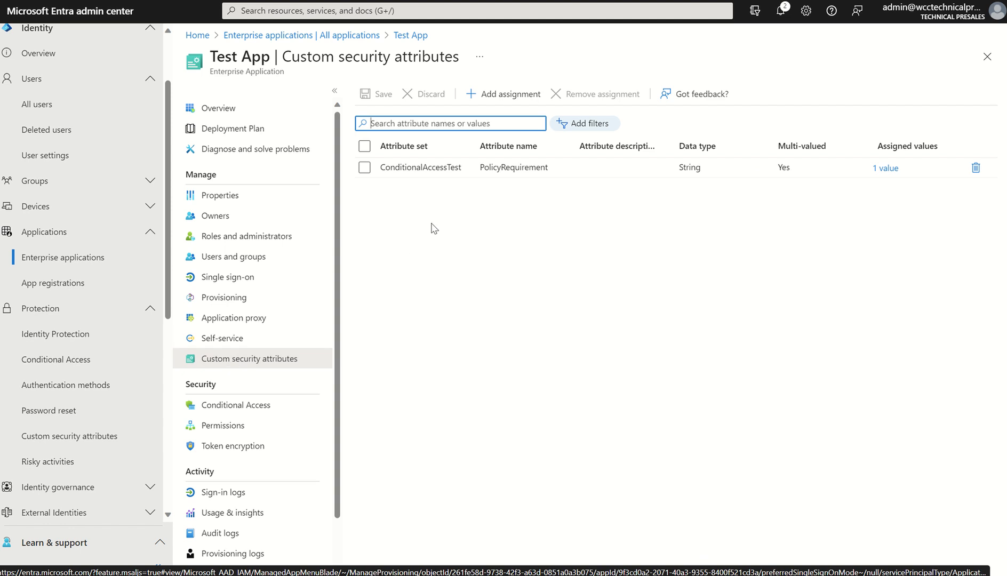
Start another attribute assignment on Test App with the ConditionalAccessTest set, check the attribute choices, and remove the unsaved row
left_click(504, 96)
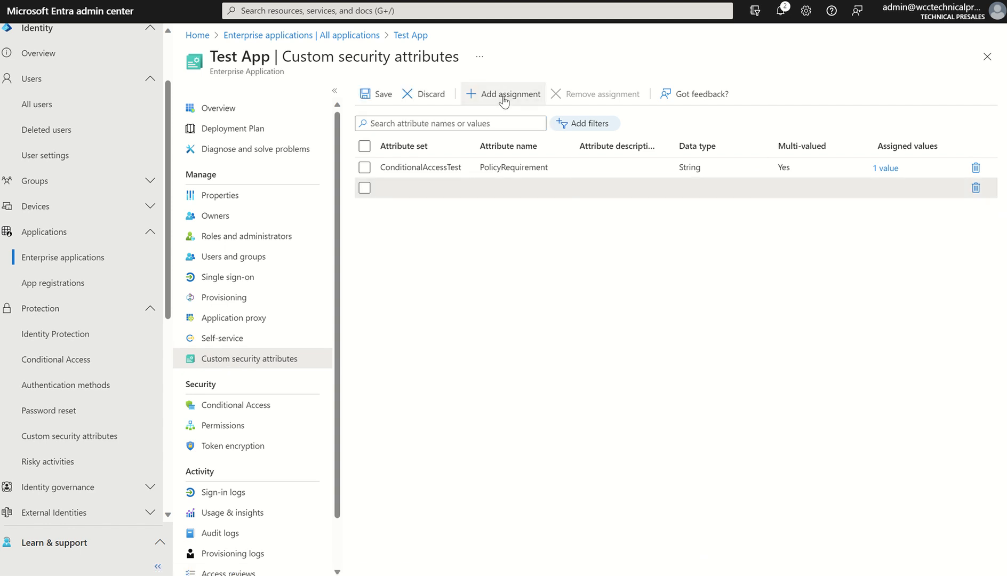
left_click(460, 187)
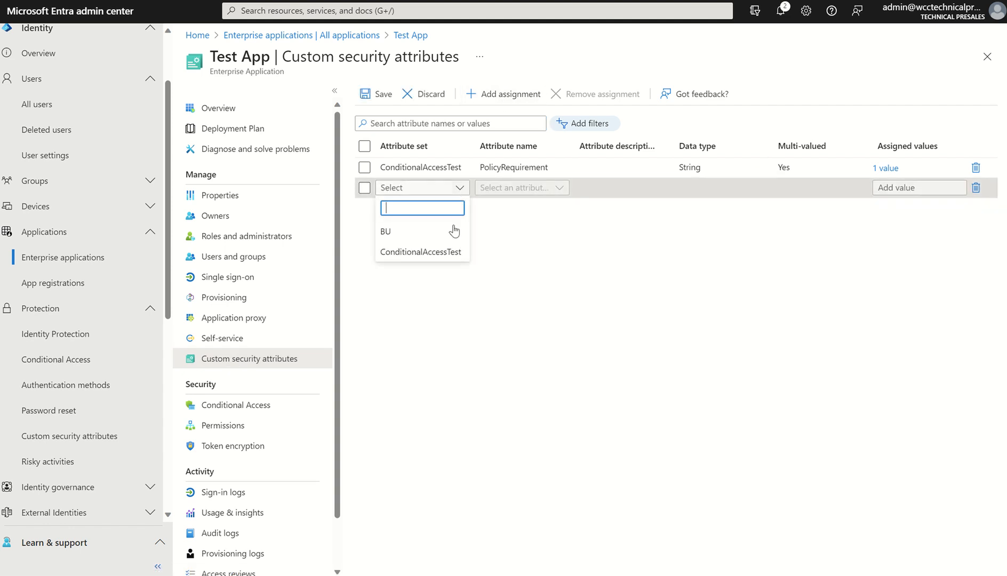
left_click(451, 253)
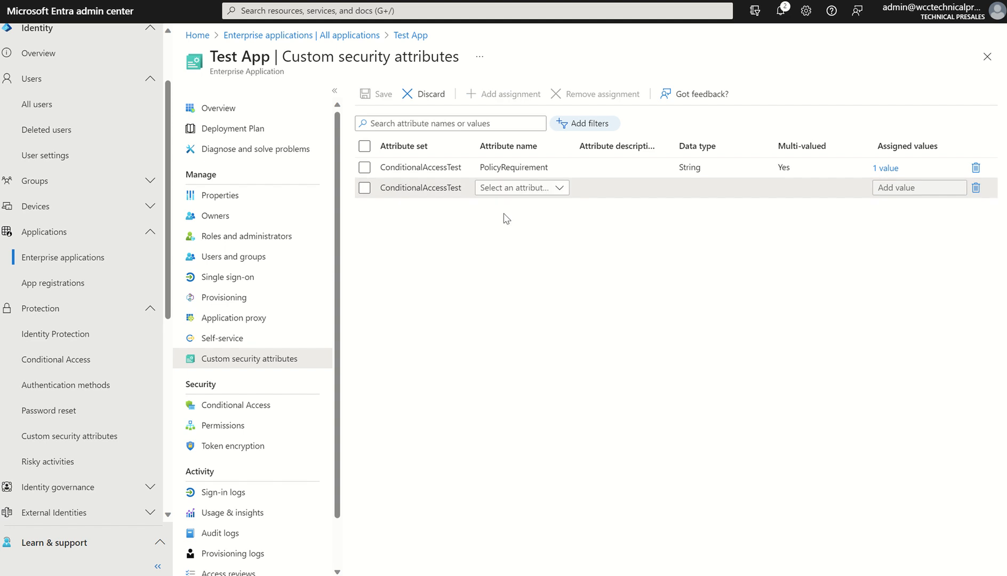
left_click(530, 187)
left_click(633, 251)
left_click(976, 187)
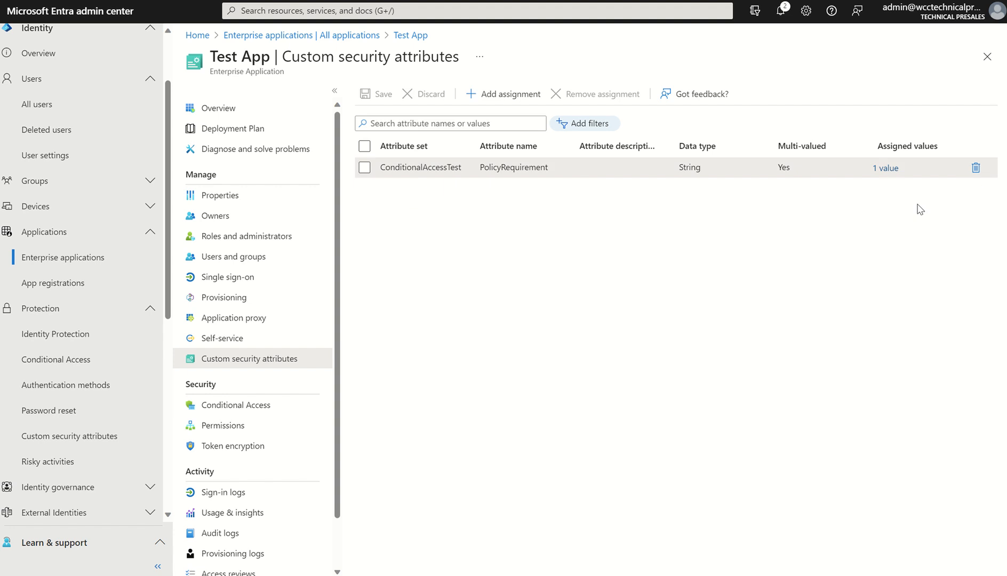